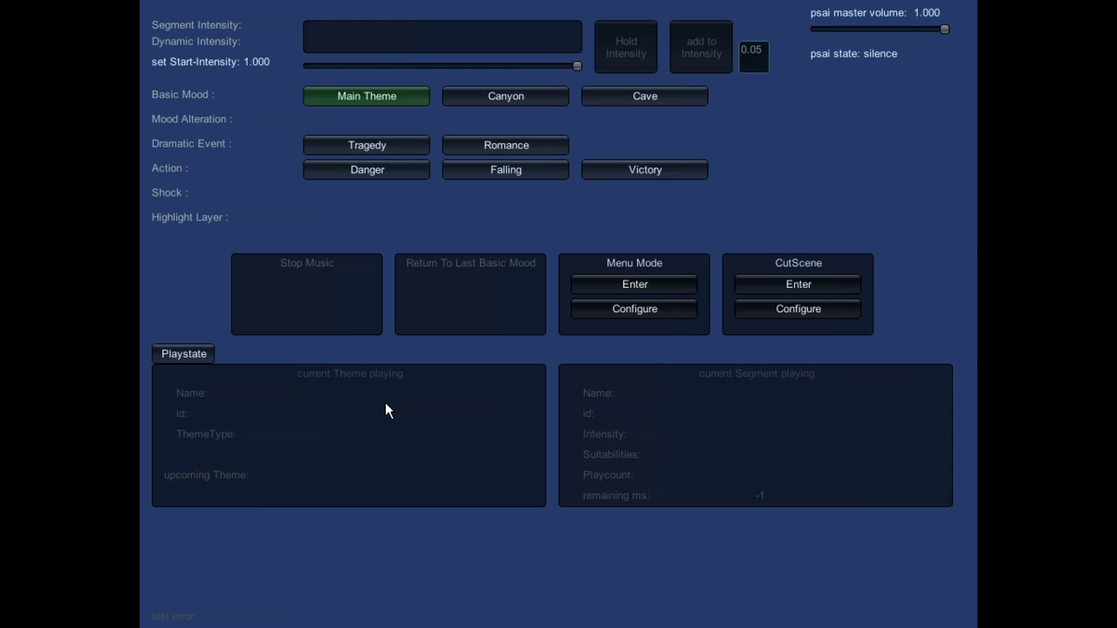
Step: Display the theme list and look through the segments of the Cave and Main Theme themes
click(180, 356)
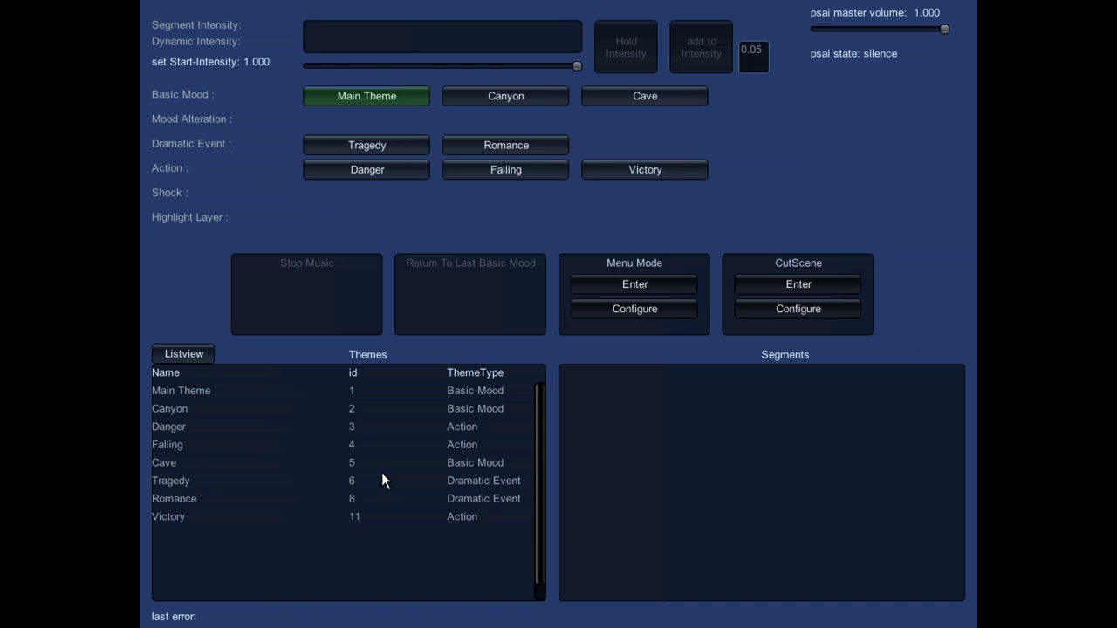
click(161, 464)
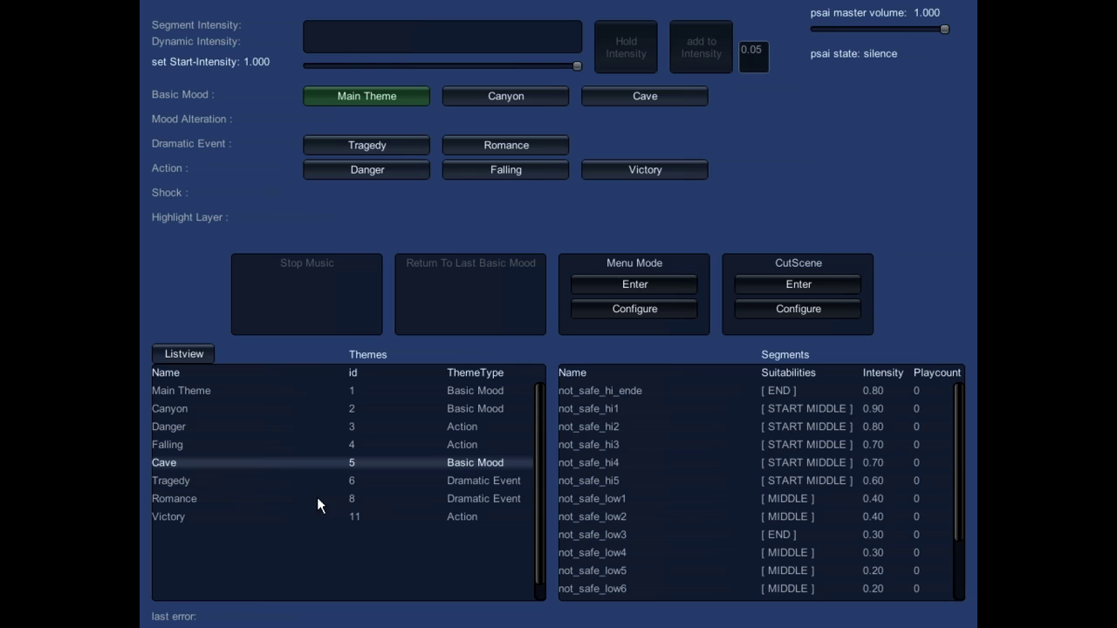
click(194, 389)
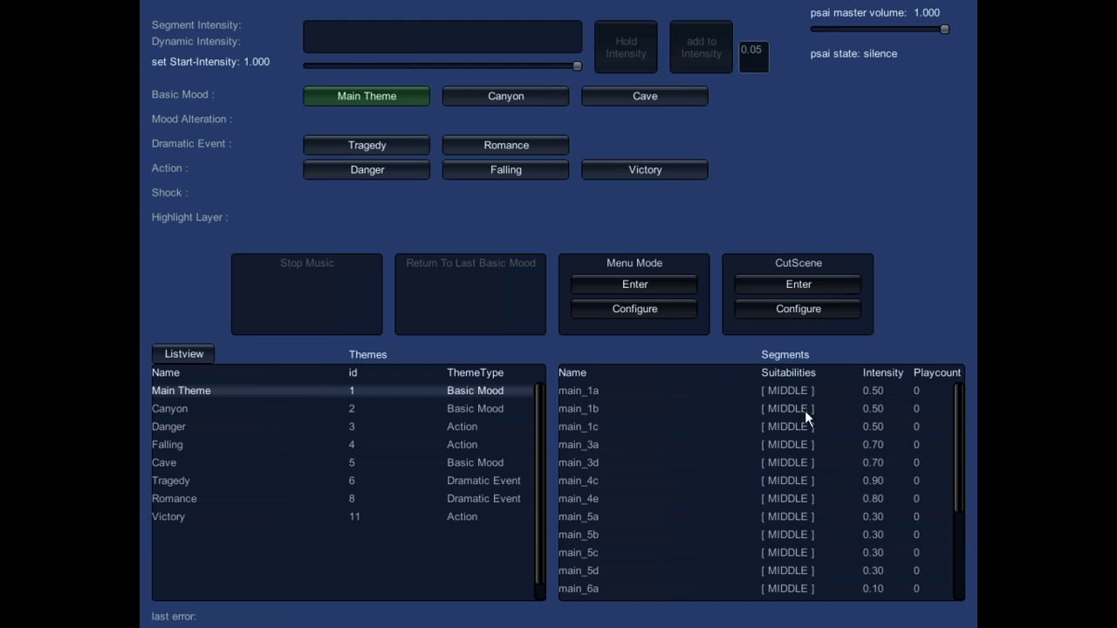
drag(958, 429, 973, 545)
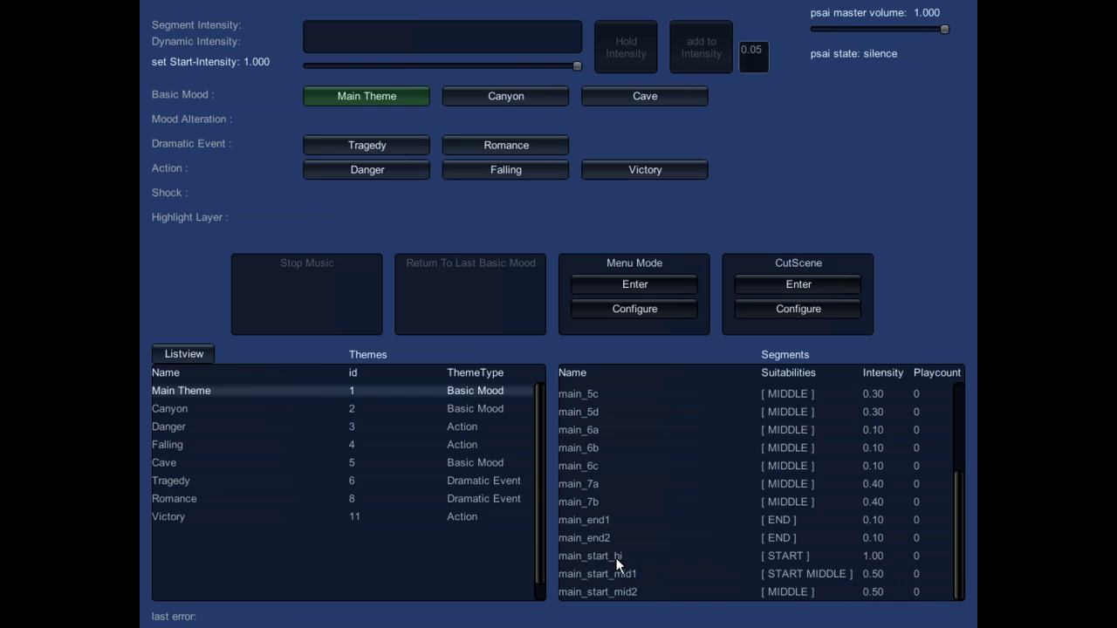
click(596, 519)
drag(957, 555, 960, 491)
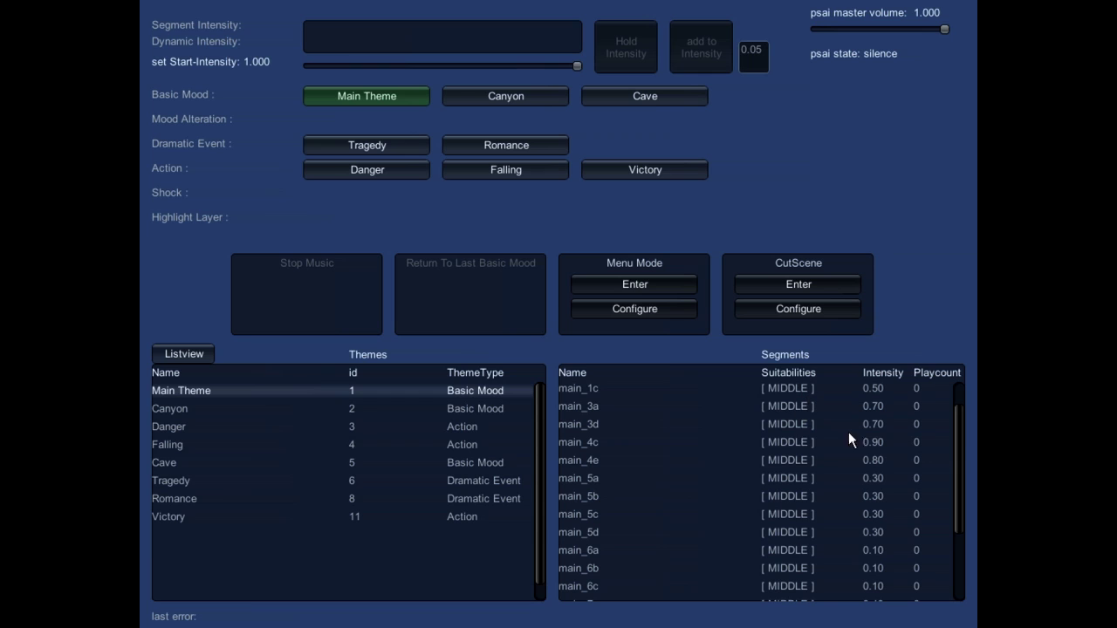
drag(959, 429, 960, 468)
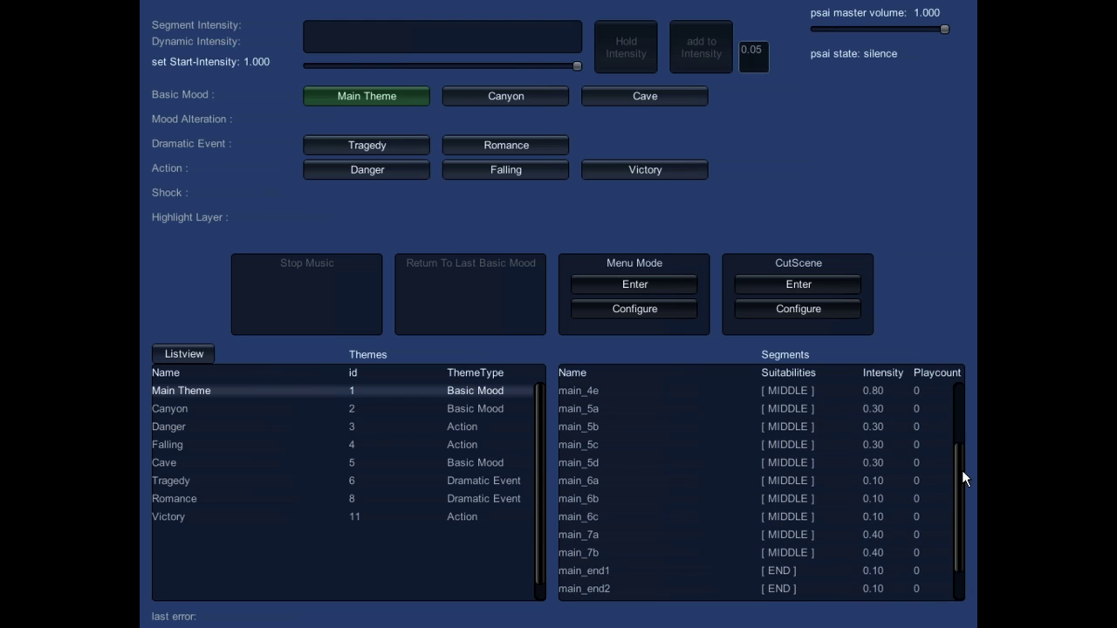
Step: Sort the Main Theme segments by intensity and examine the list from the highest to the lowest values
click(893, 373)
drag(956, 464, 958, 405)
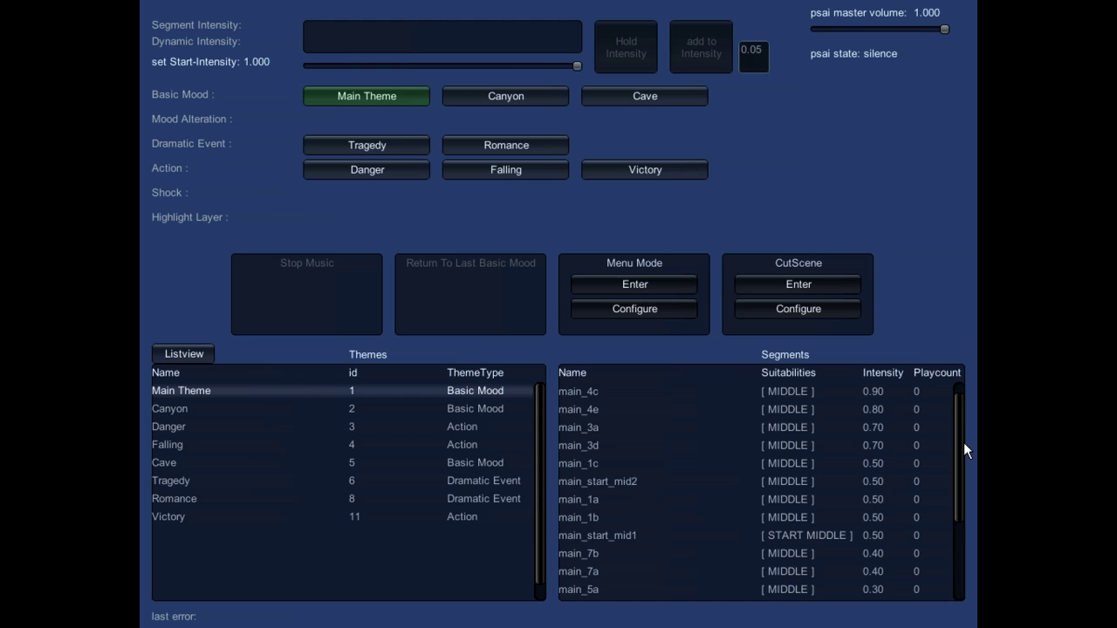
drag(963, 434, 953, 526)
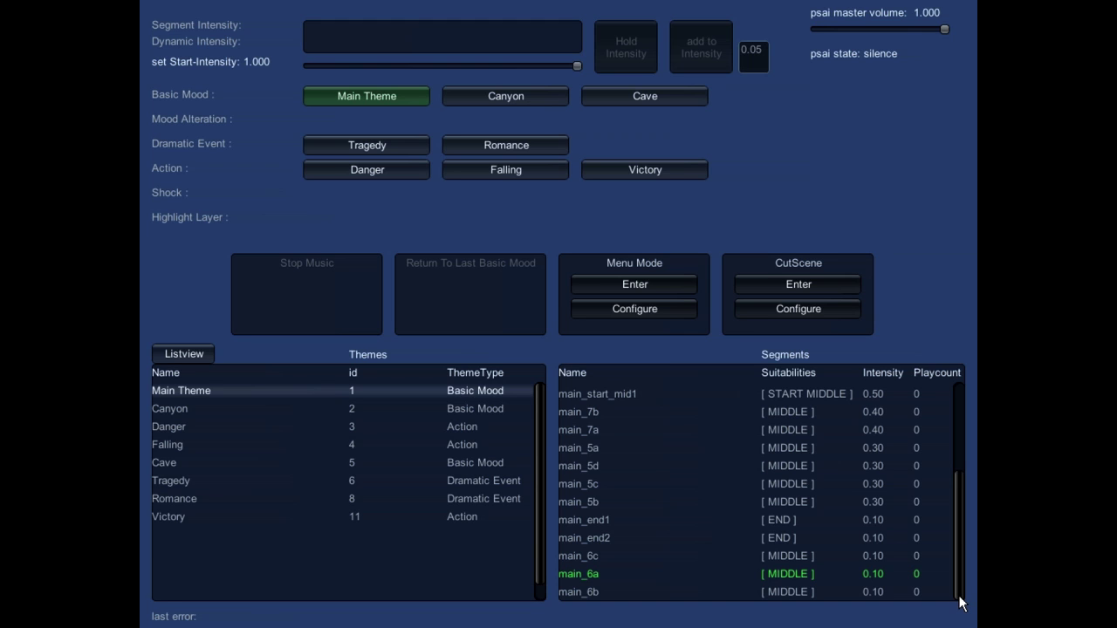
drag(958, 597, 959, 489)
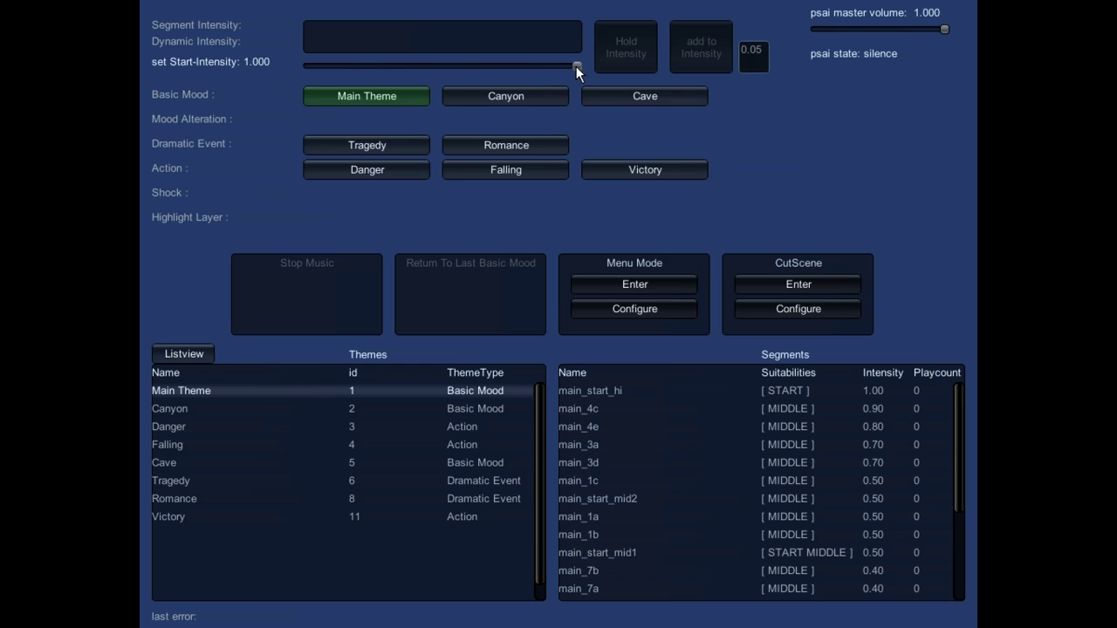
Step: Trigger the Main Theme basic mood with a start intensity of 1.000
drag(576, 66, 590, 103)
click(377, 98)
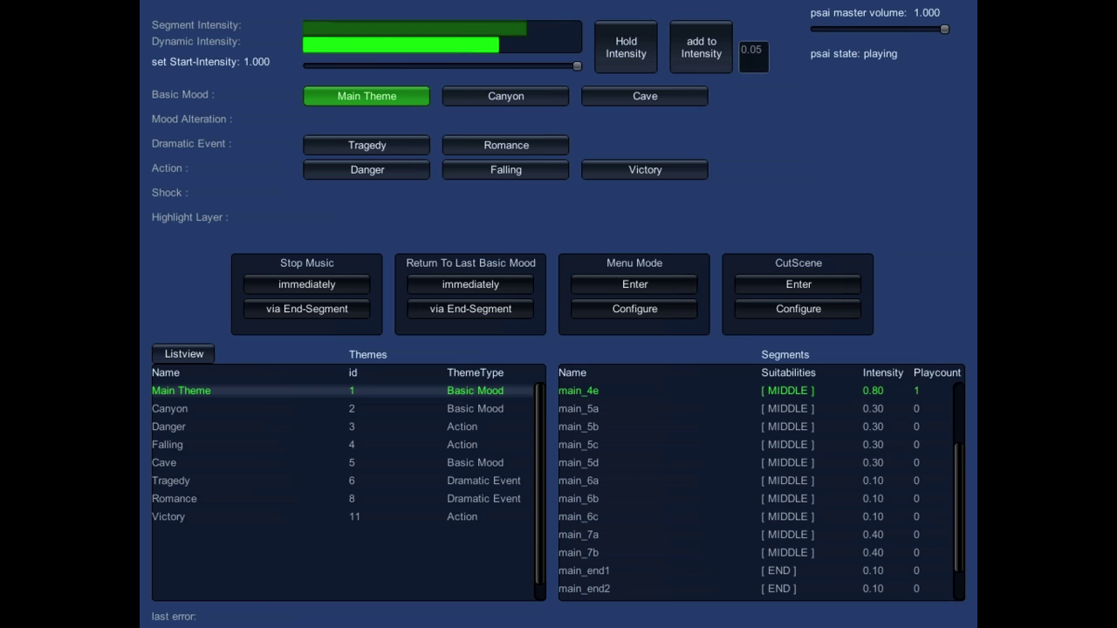
Step: Lower the master volume to 0.291 and hold the Main Theme's current intensity
drag(943, 31, 852, 30)
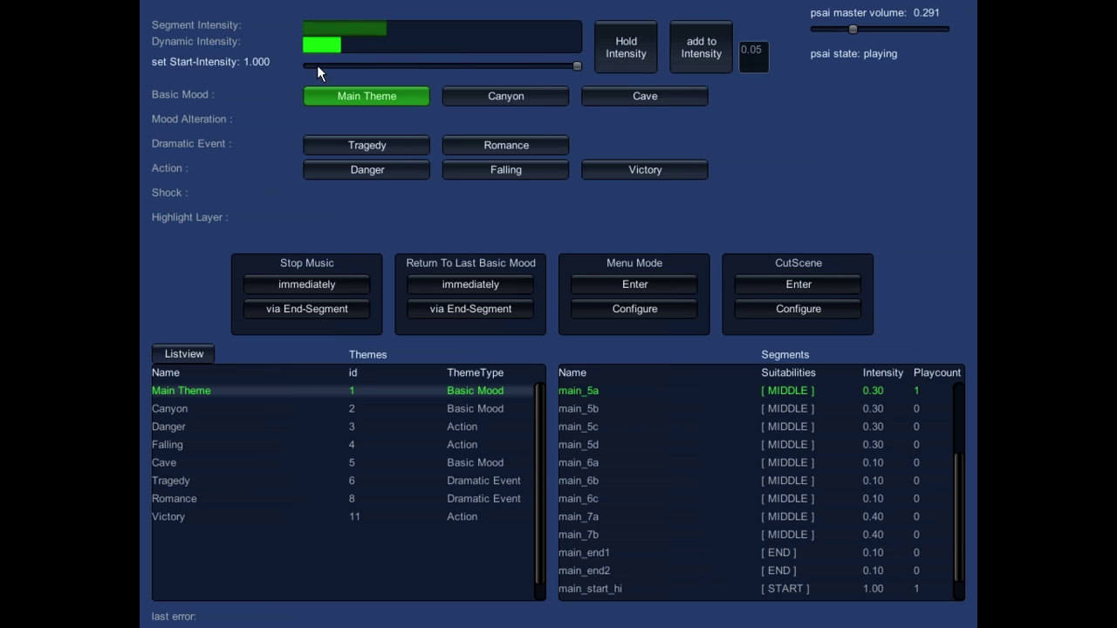
click(626, 44)
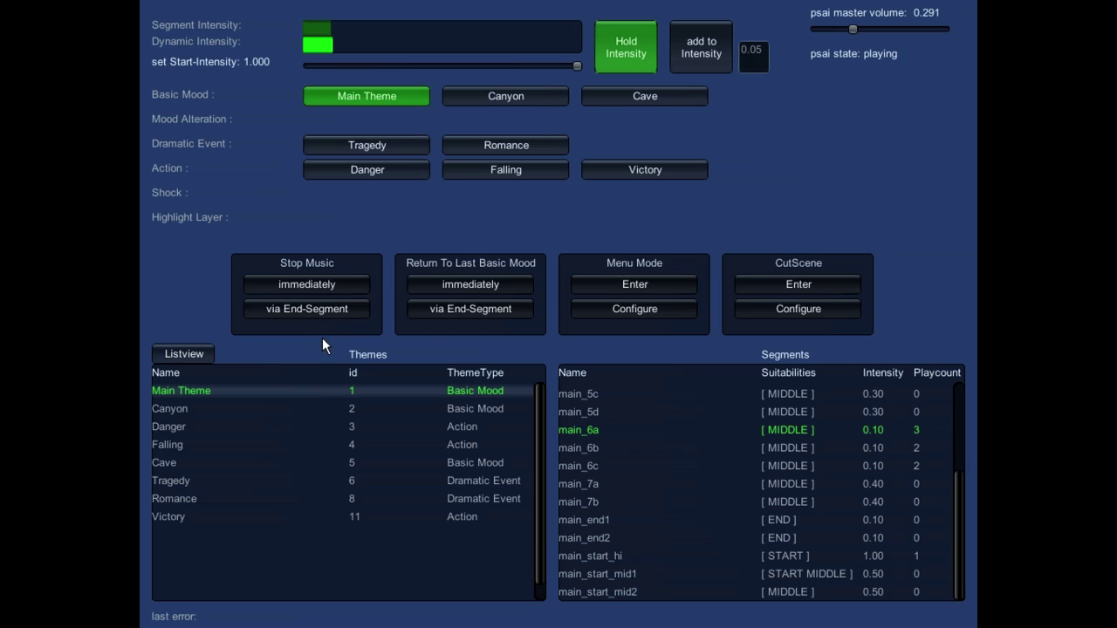
Step: Stop the music via an End-Segment and set the master volume back to 1.000
click(319, 306)
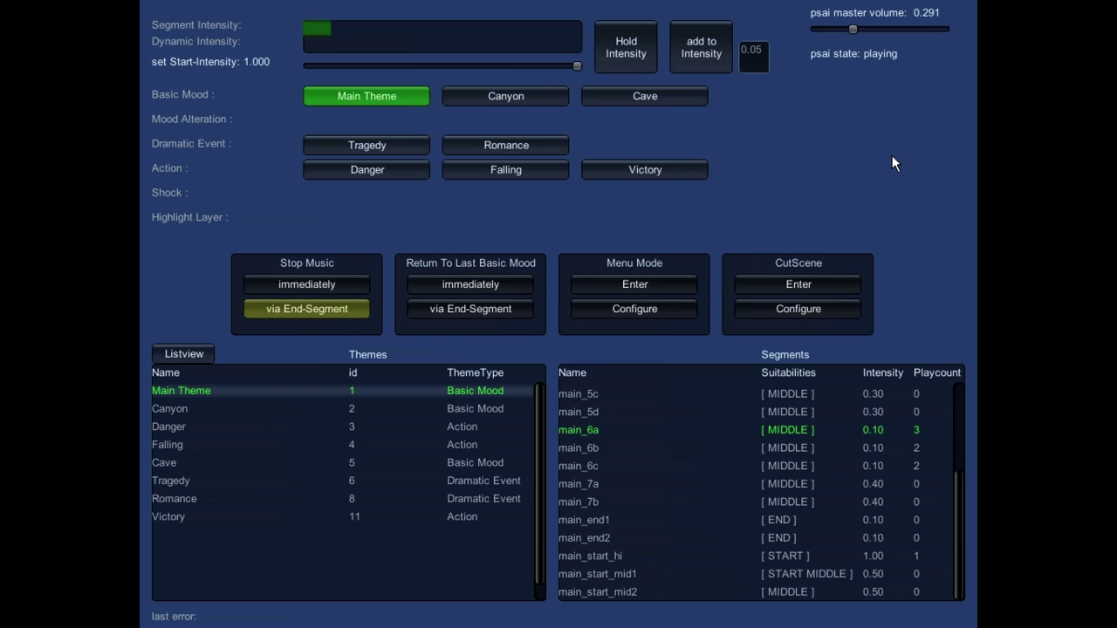
drag(854, 31, 960, 31)
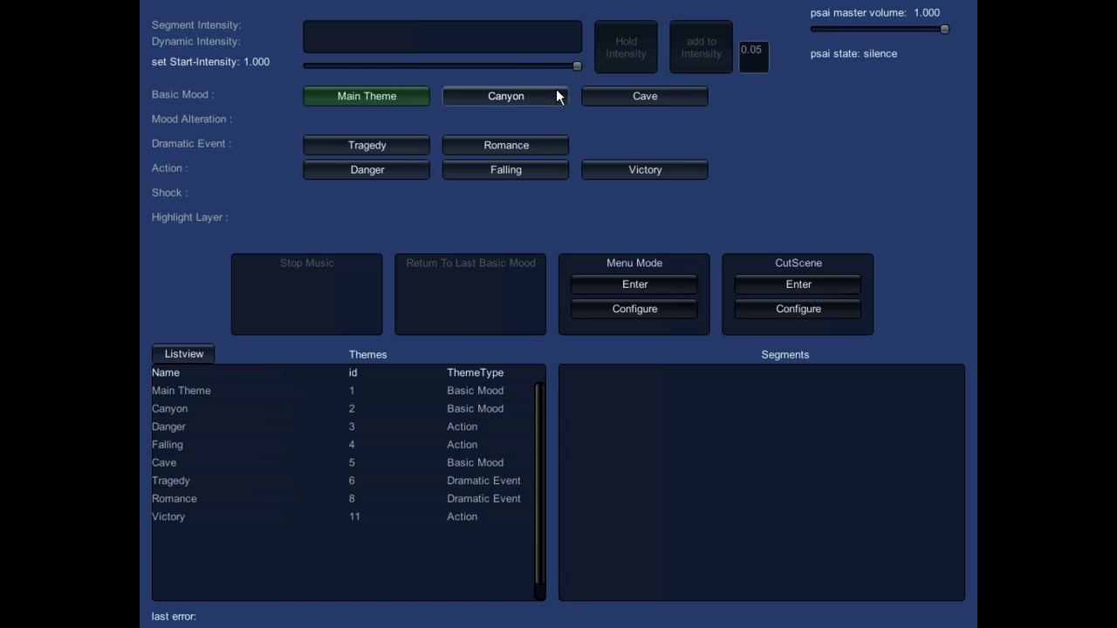
Step: Trigger the Canyon basic mood with a start intensity of 0.395 and lower the master volume to 0.468
drag(576, 66, 414, 69)
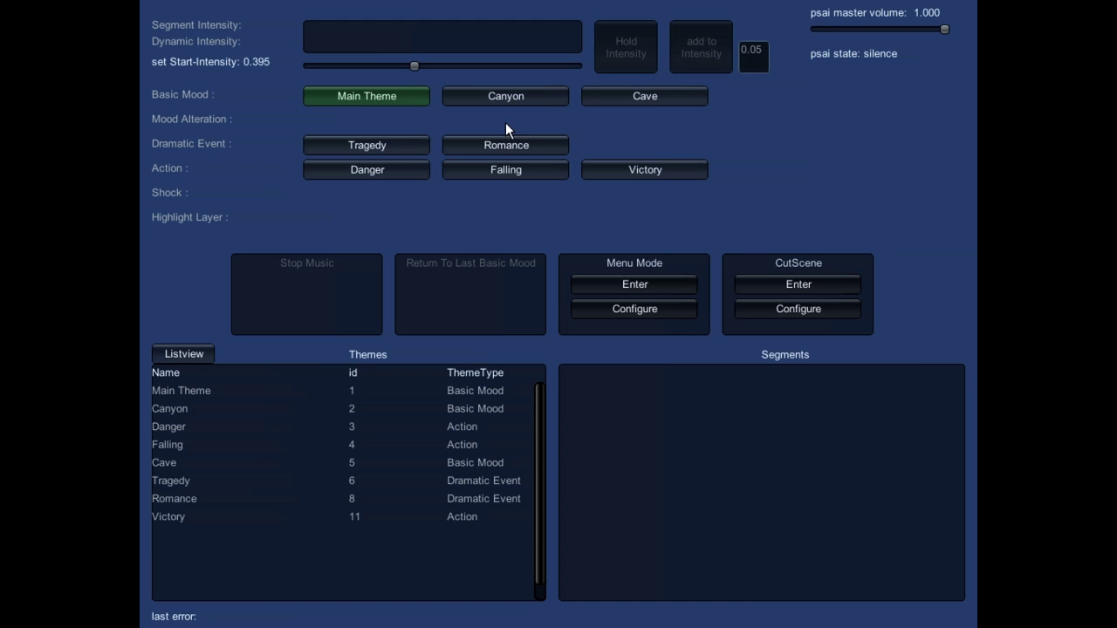
click(530, 102)
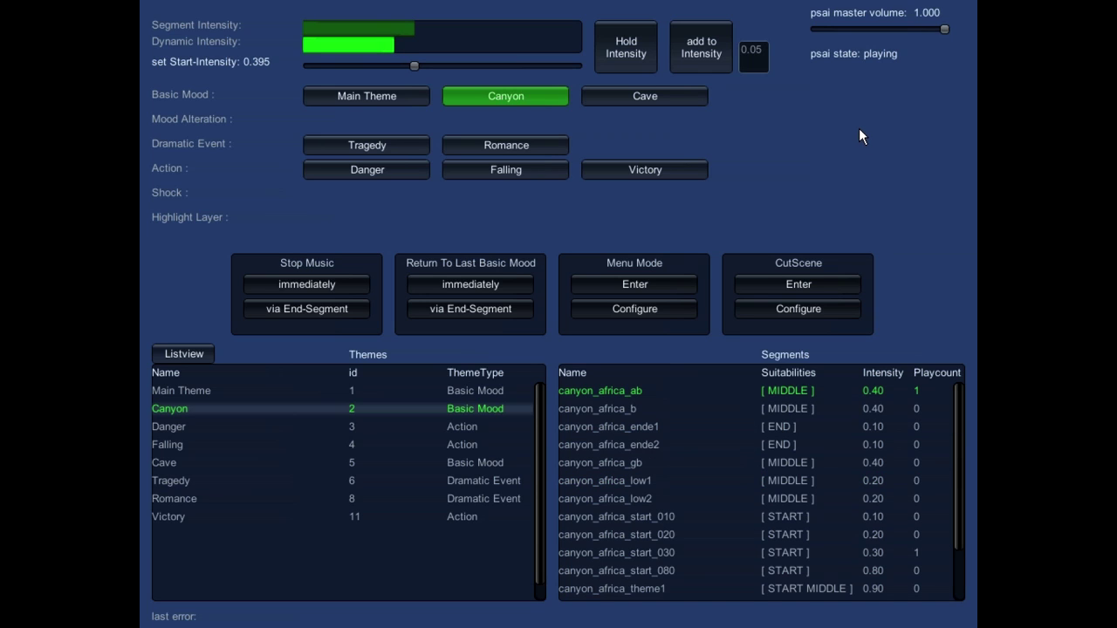
drag(895, 31, 875, 31)
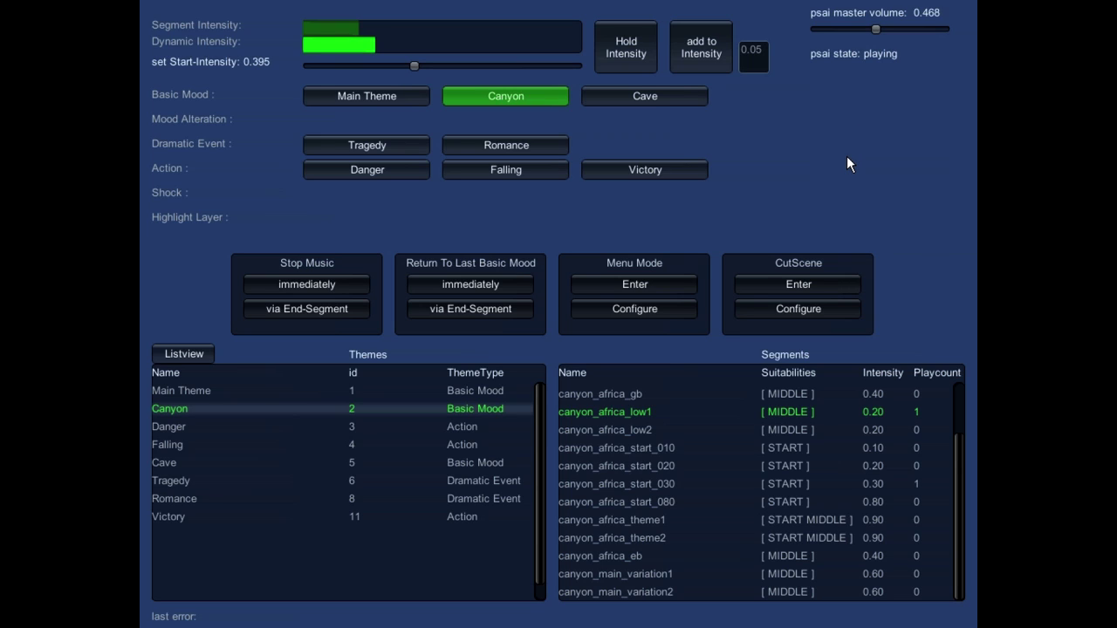
Step: Switch to the Cave basic mood and raise its dynamic intensity in repeated 0.05 increments to about nine tenths of the bar
click(642, 98)
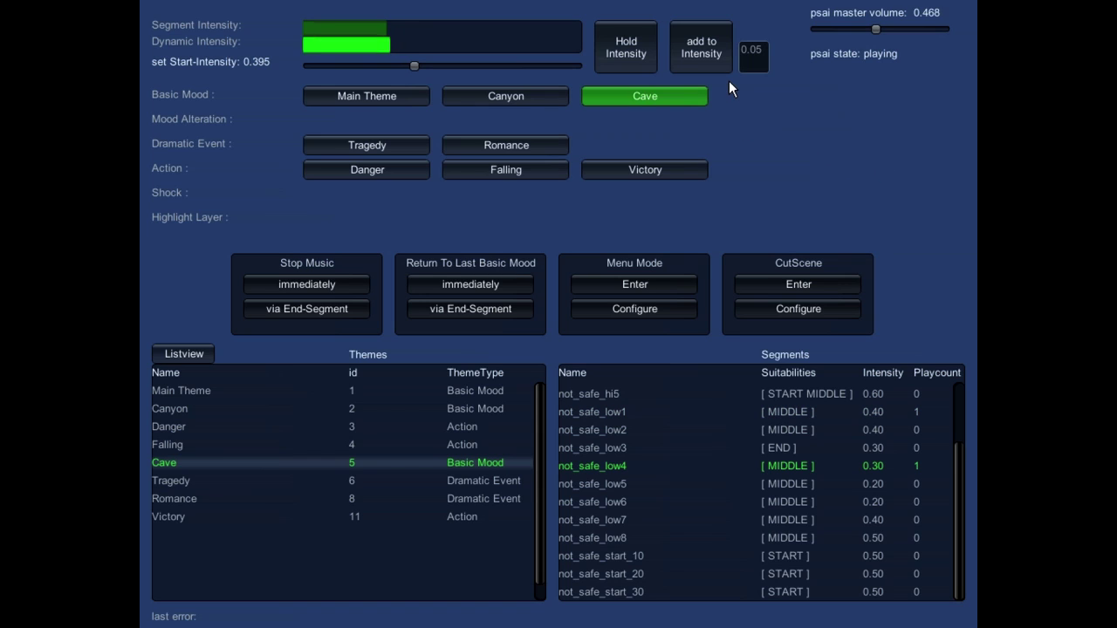
click(698, 55)
click(713, 70)
click(708, 58)
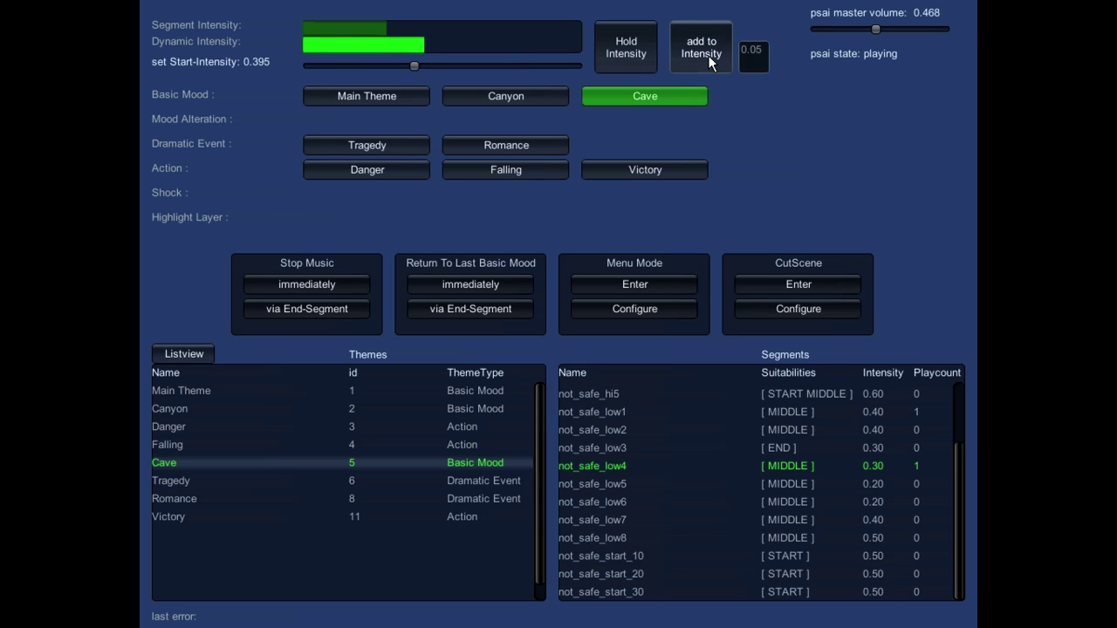
click(708, 59)
click(713, 71)
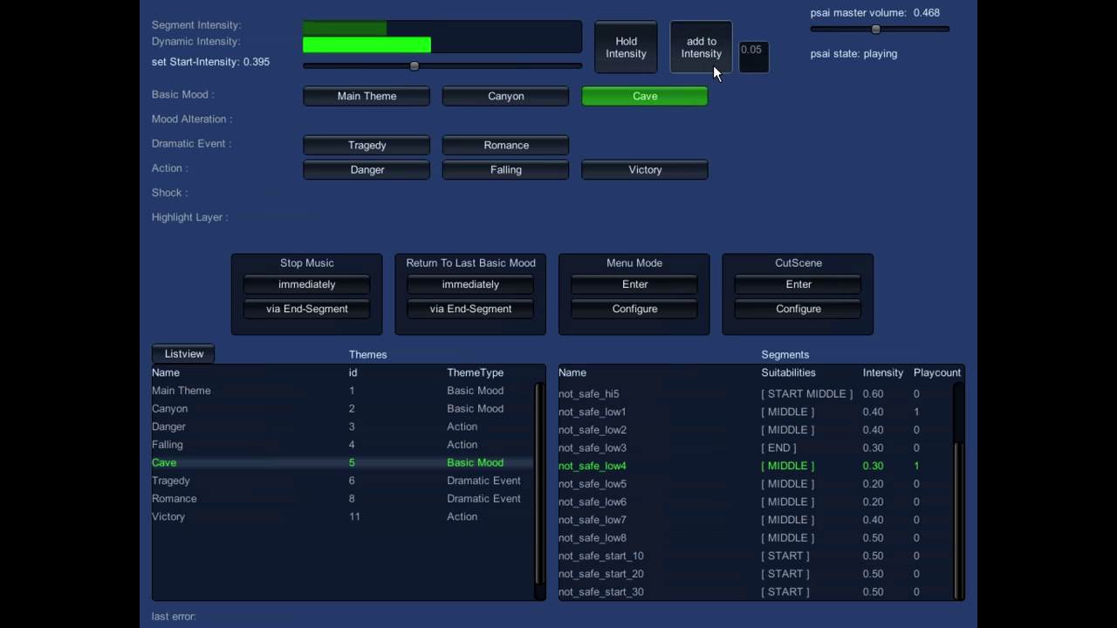
click(713, 70)
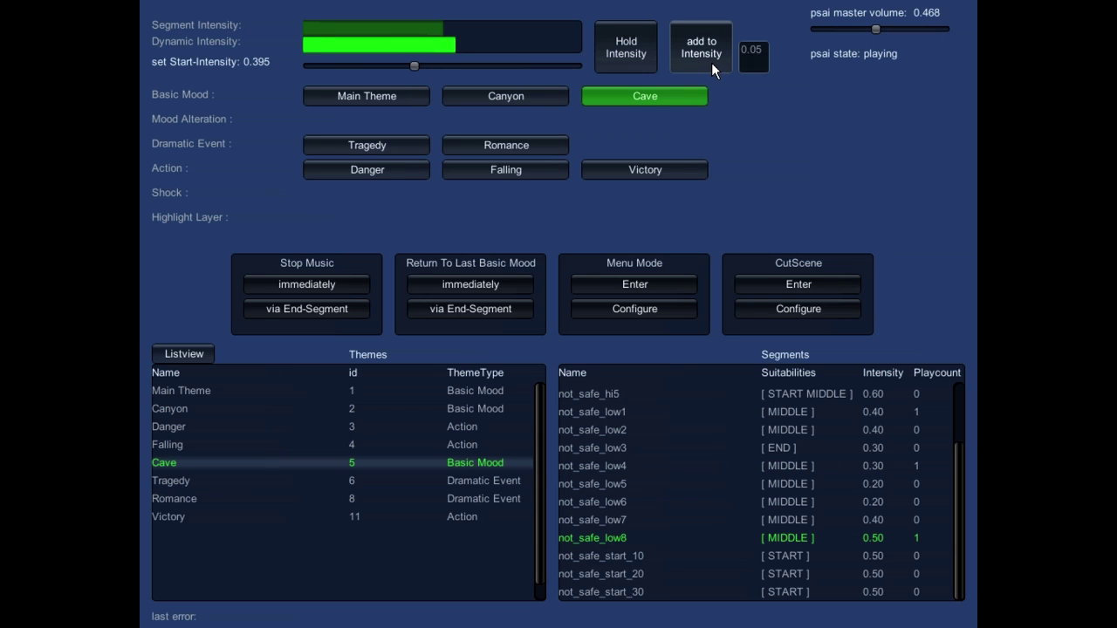
click(712, 68)
click(712, 71)
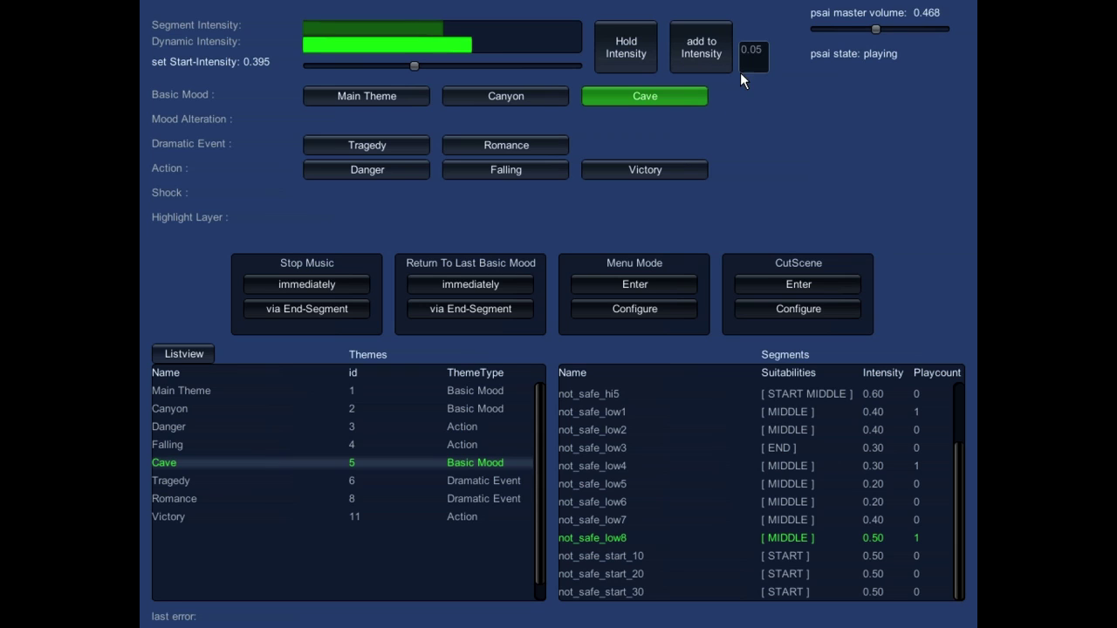
click(713, 61)
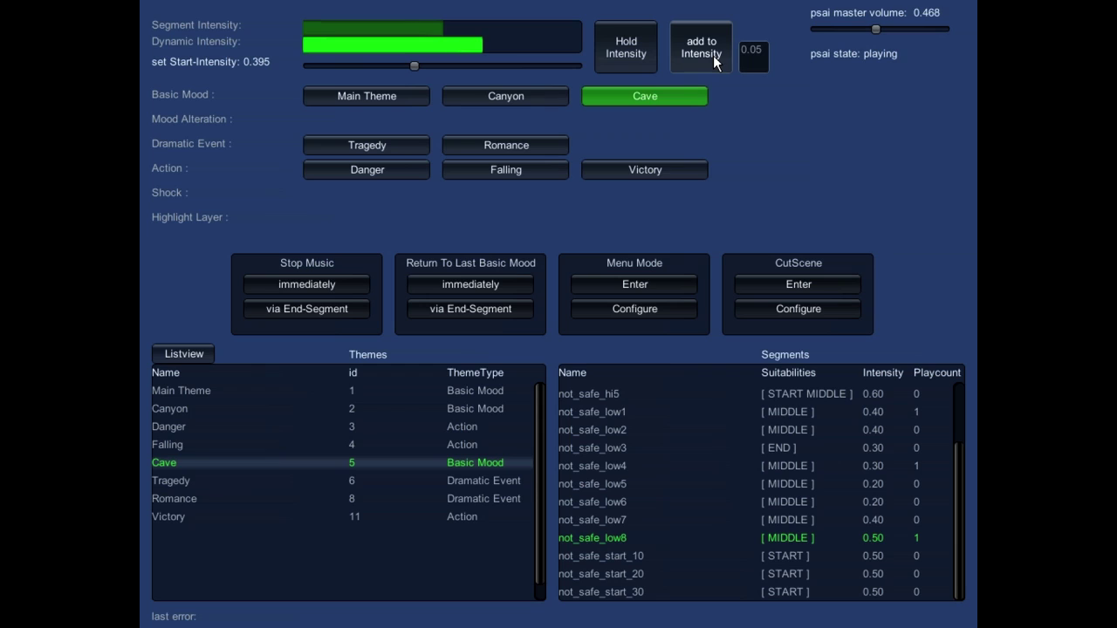
click(714, 61)
click(714, 61)
click(713, 62)
click(714, 61)
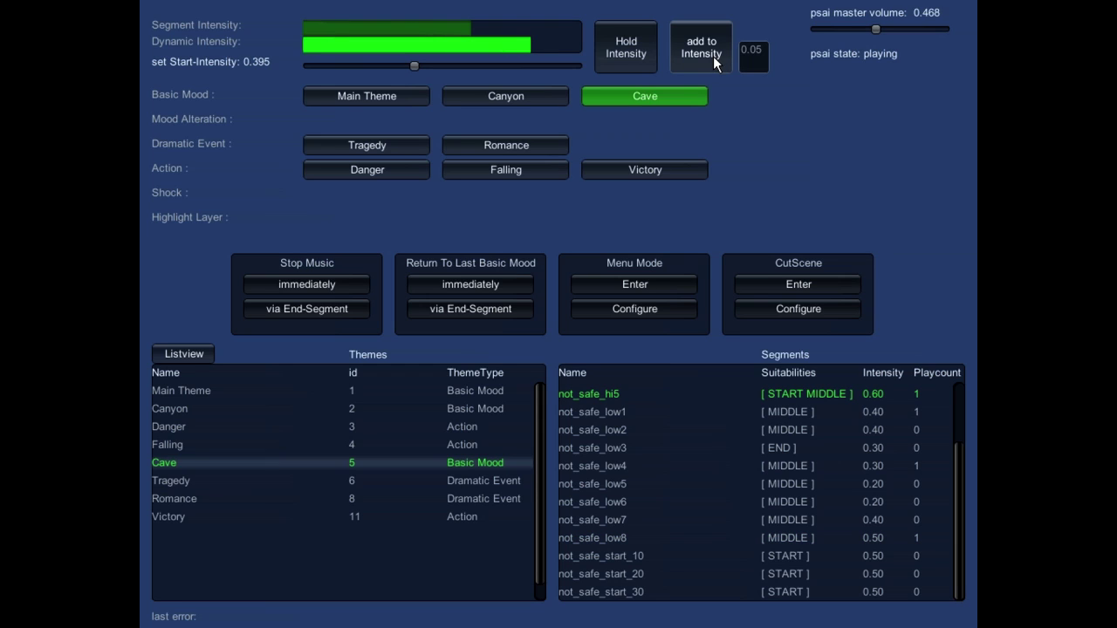
click(714, 61)
click(713, 61)
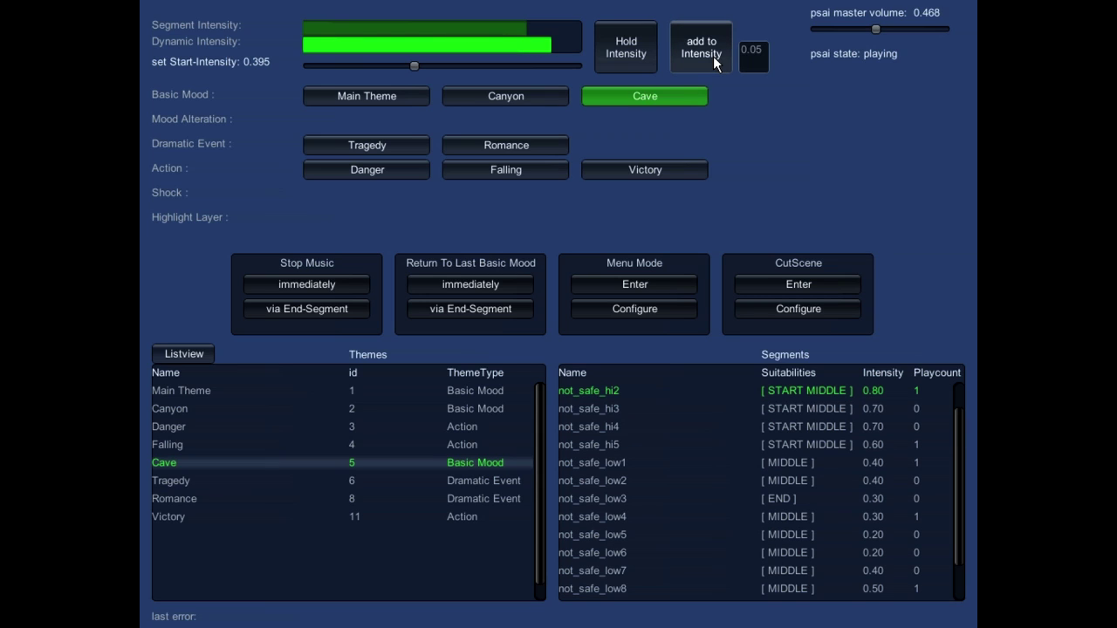
click(714, 61)
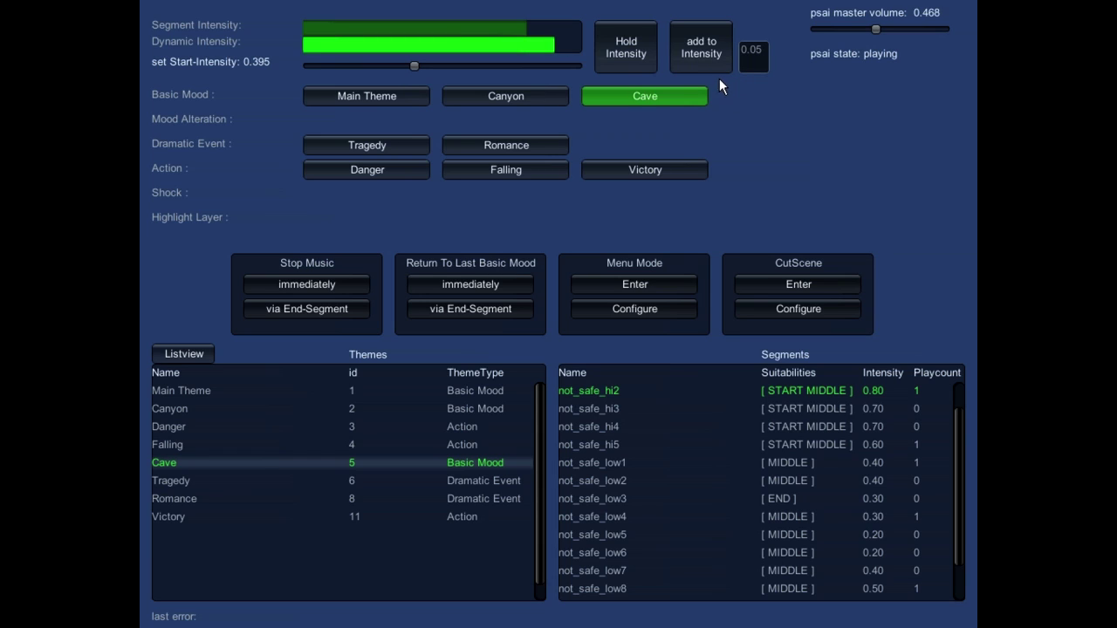
Step: Hold the Cave theme's intensity, and trigger the Danger action theme with a start intensity of 0.517
click(621, 63)
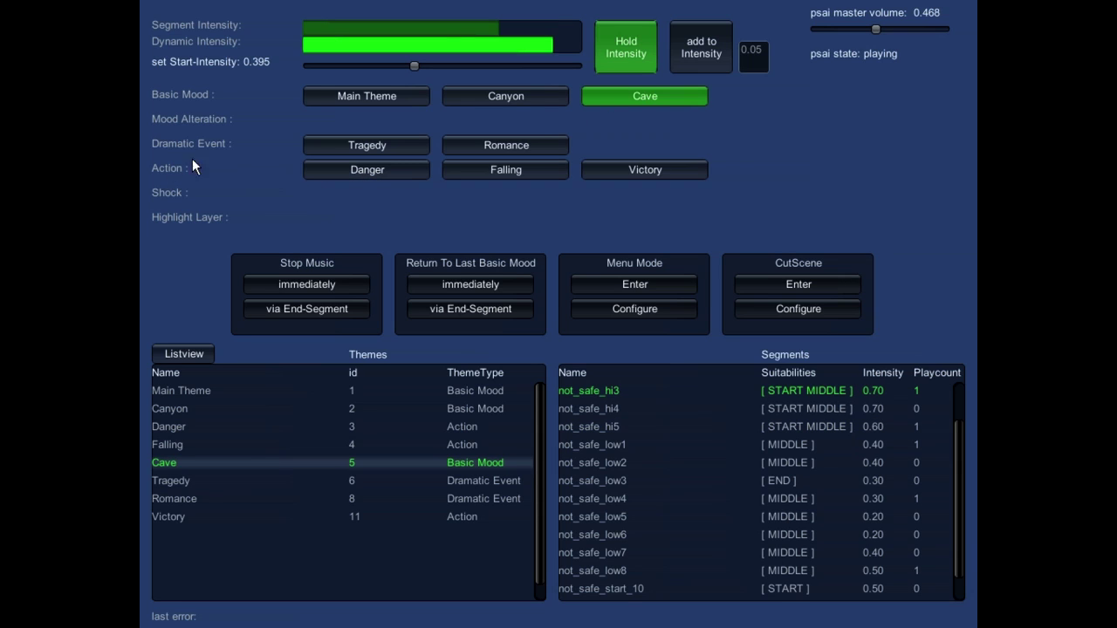
drag(415, 67, 449, 63)
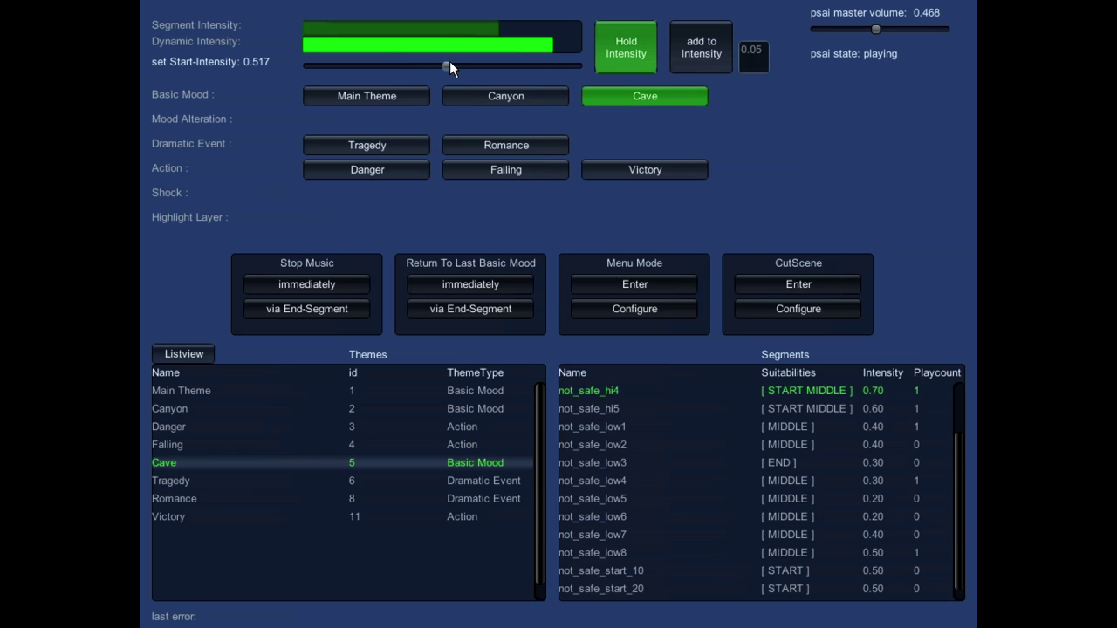
click(379, 168)
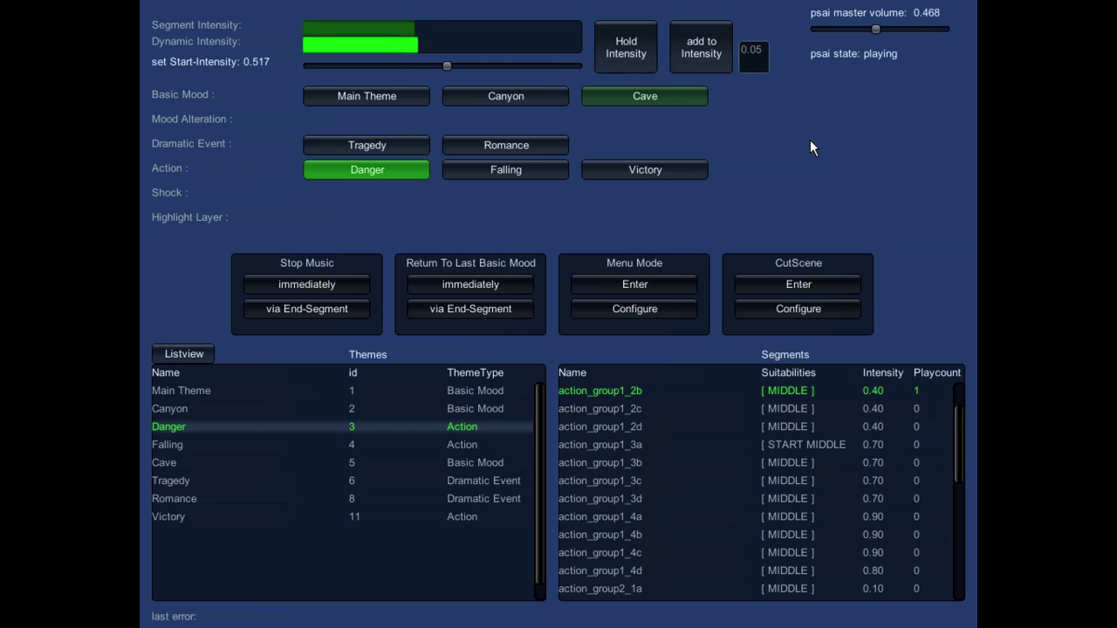
Step: Raise the Danger theme's dynamic intensity in repeated 0.05 increments to nearly nine tenths of the bar
click(706, 52)
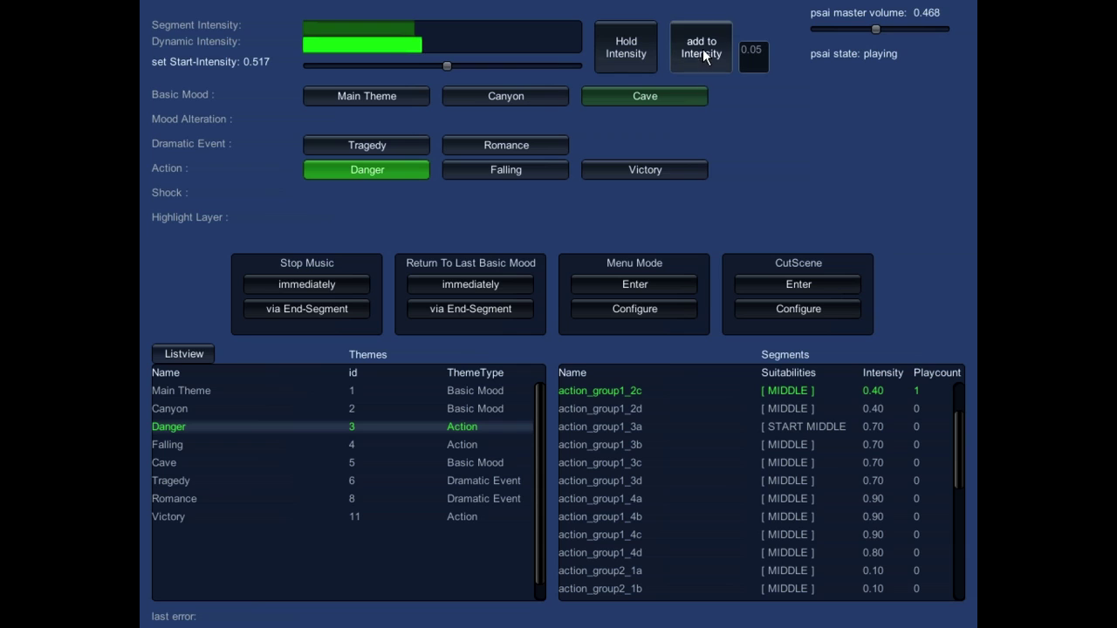
click(708, 54)
click(706, 57)
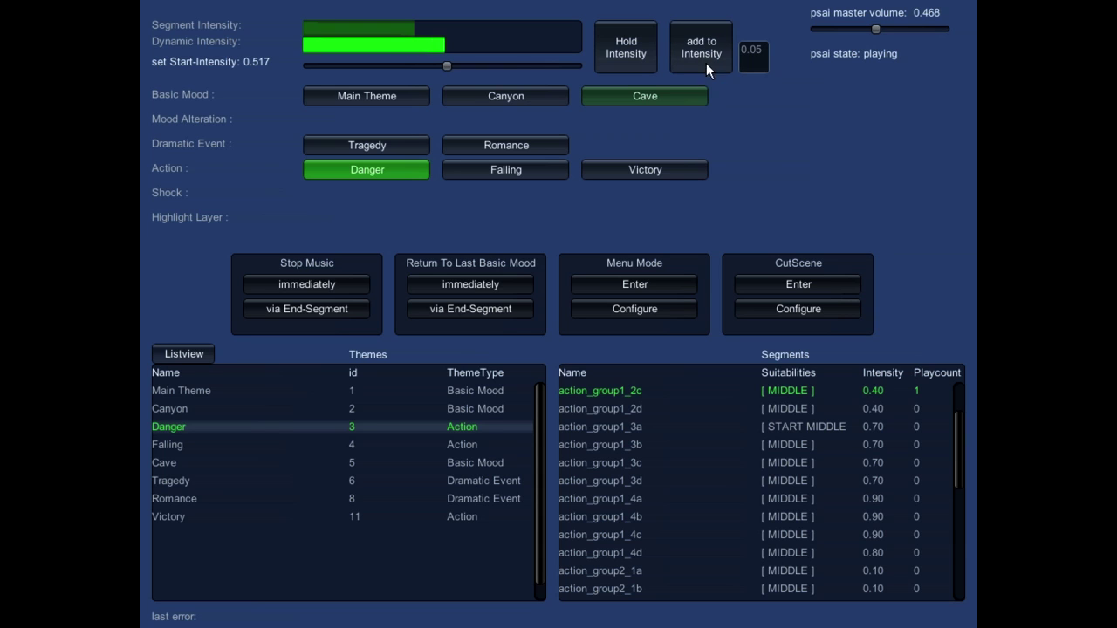
click(716, 59)
click(719, 61)
click(712, 52)
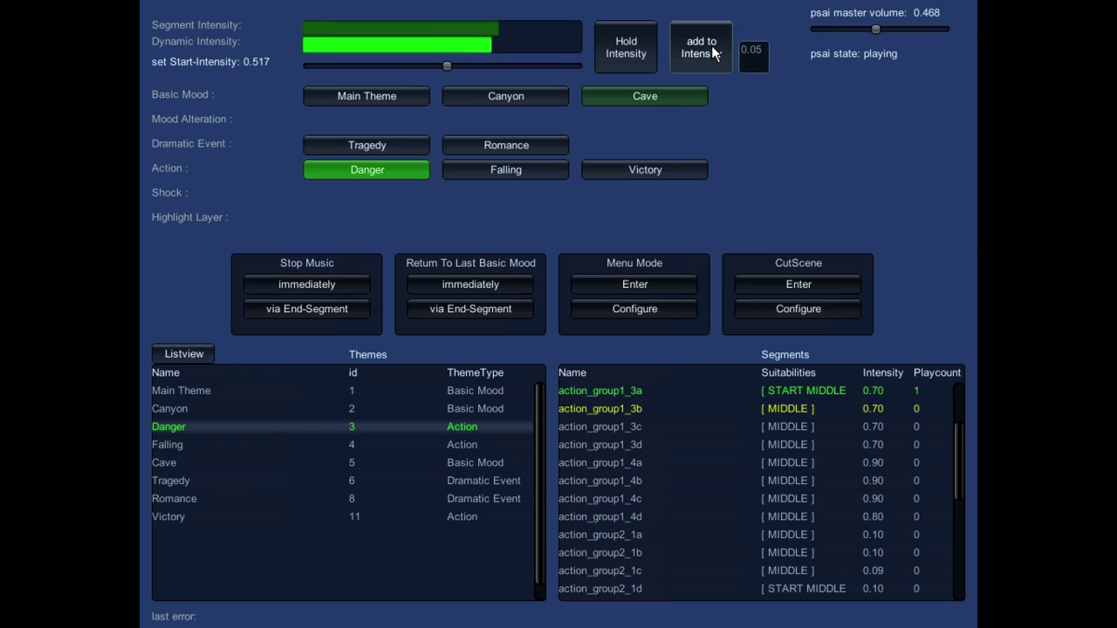
click(711, 54)
click(712, 58)
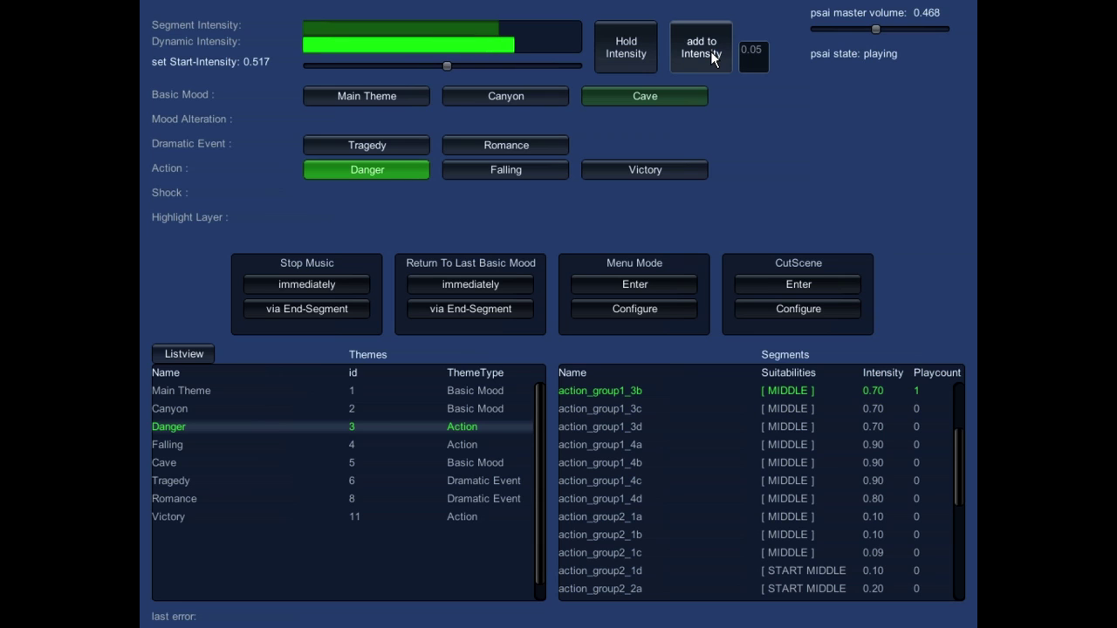
click(712, 54)
click(711, 54)
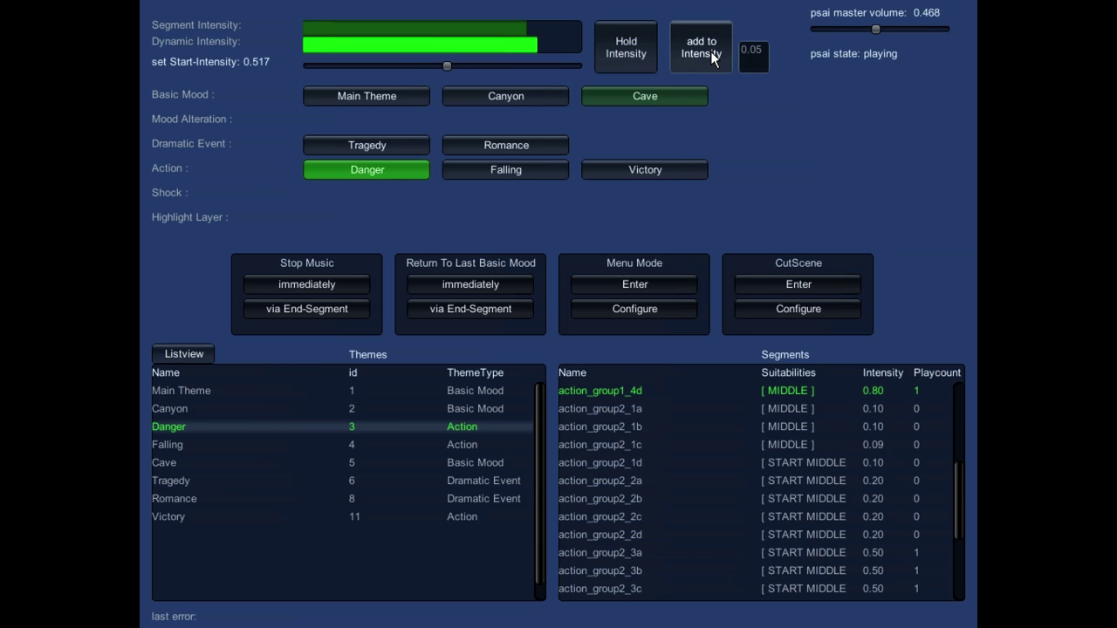
click(712, 56)
Step: Change the intensity increment to -0.05 and apply it repeatedly to lower the Danger theme's dynamic intensity to under a fifth of the bar
click(759, 51)
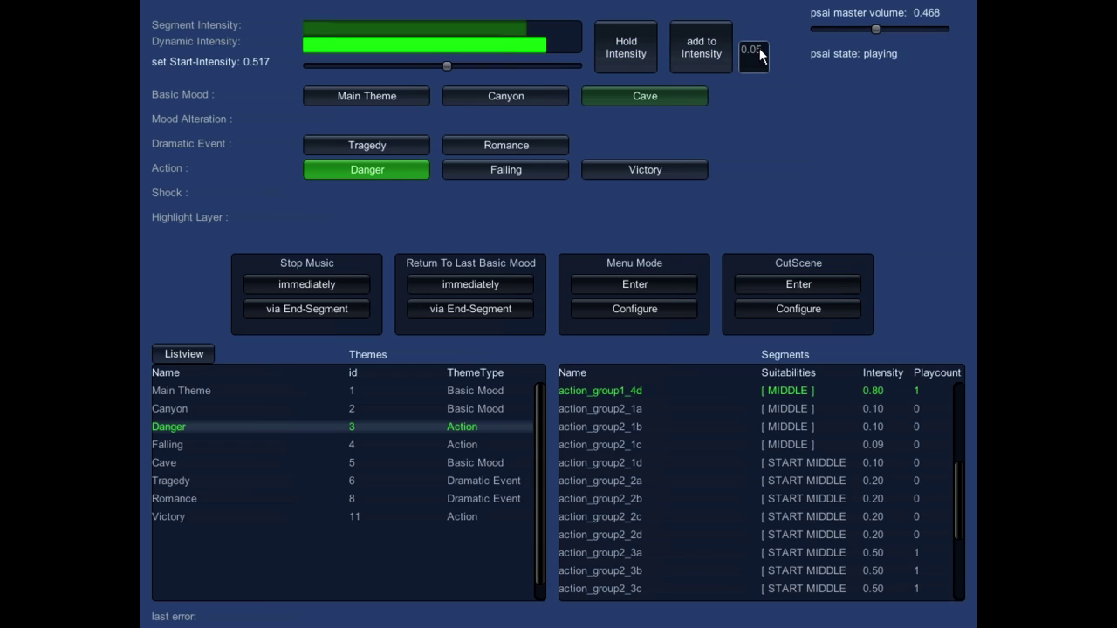
key(Home)
text(-)
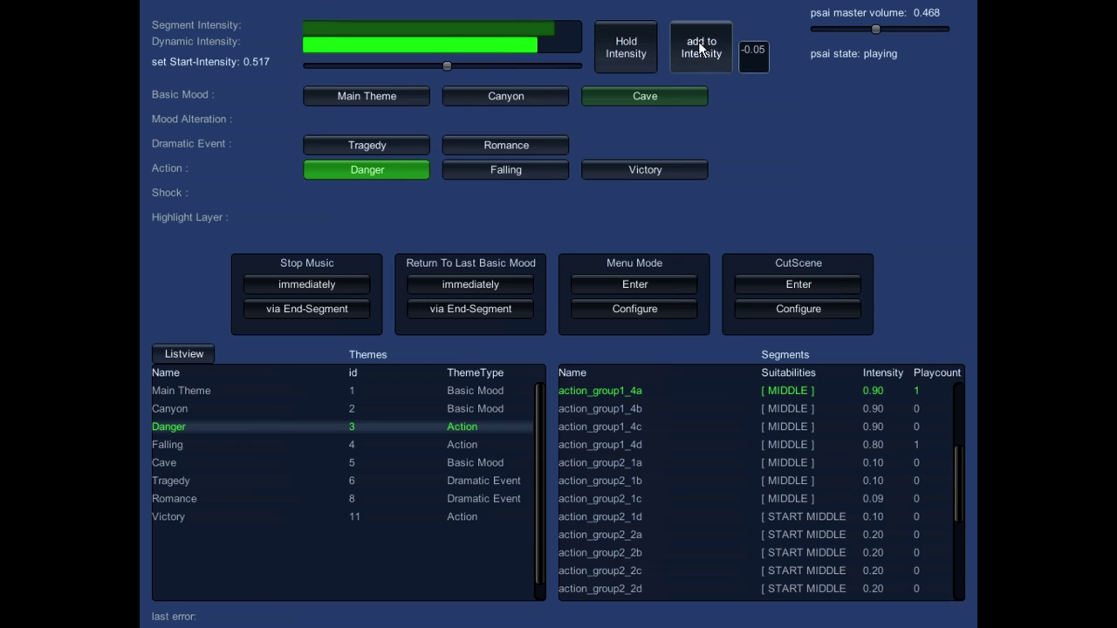
click(699, 51)
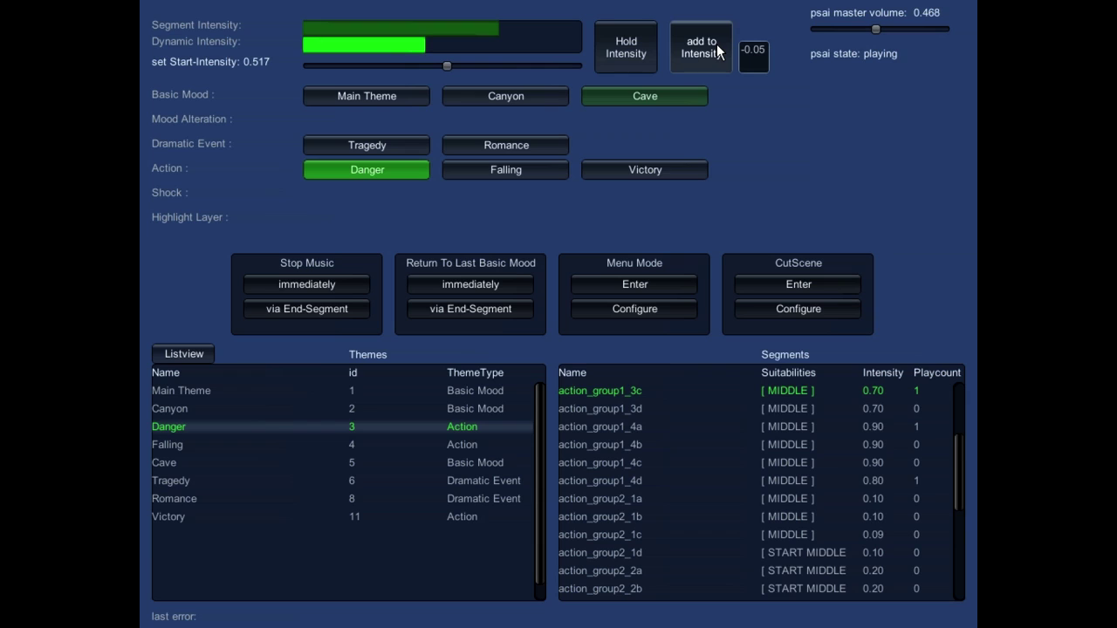
click(714, 50)
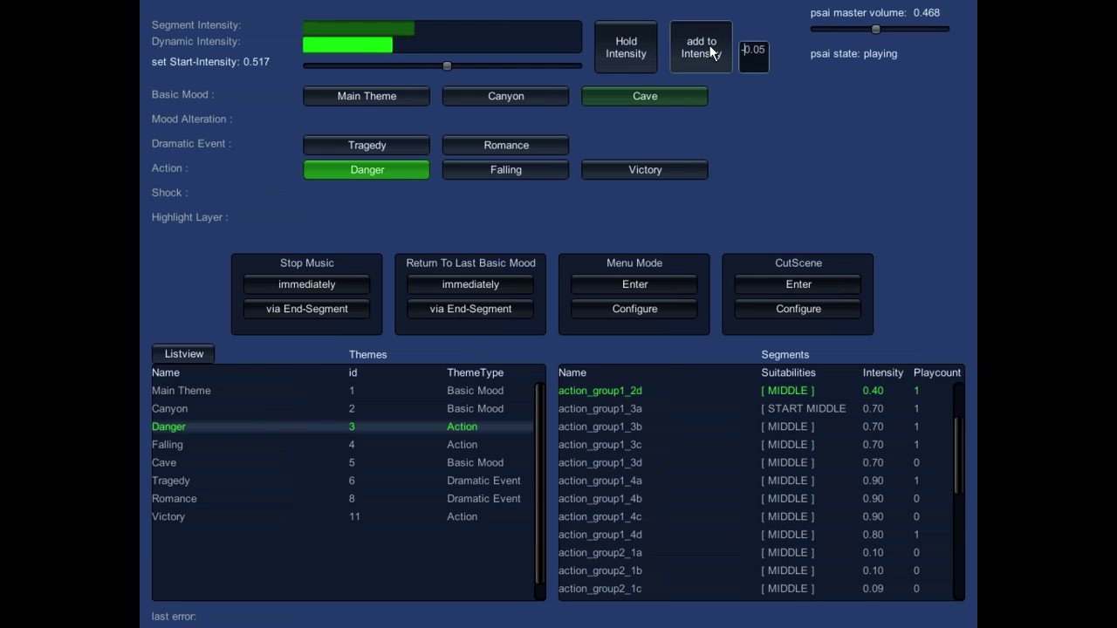
click(711, 53)
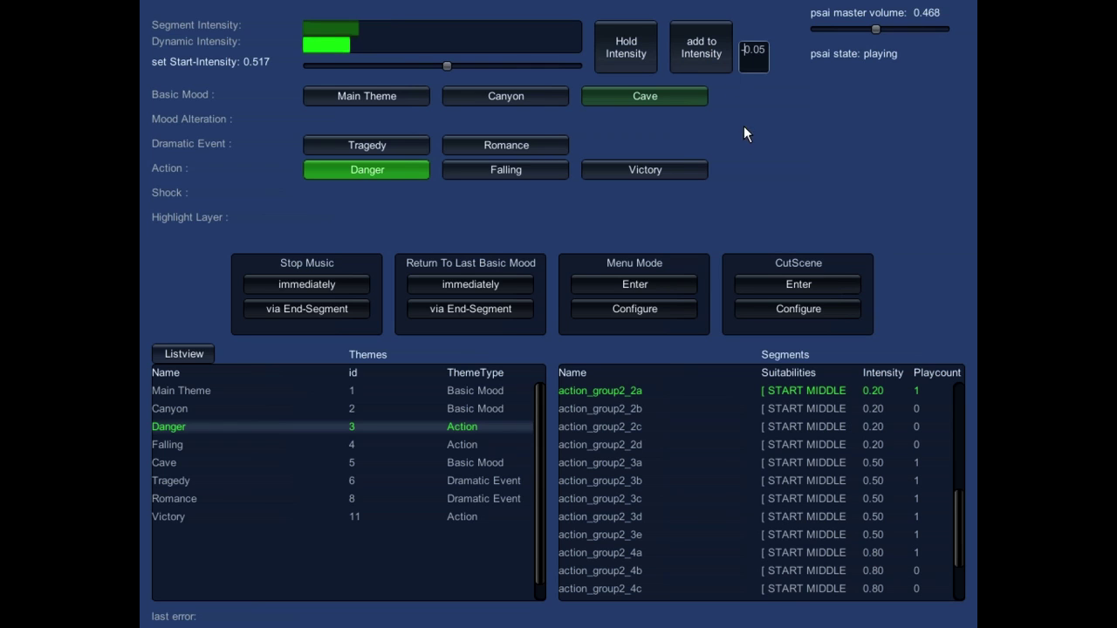
Step: Trigger the Canyon basic mood, and switch to the Cave basic mood with a start intensity of 1.000
click(521, 96)
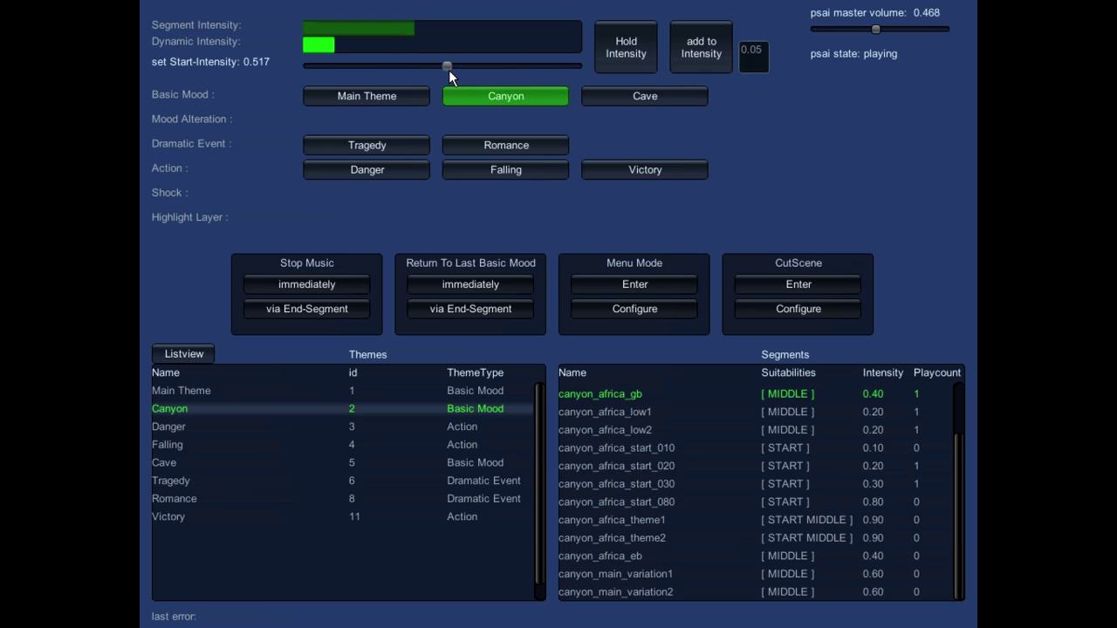
drag(446, 65, 594, 69)
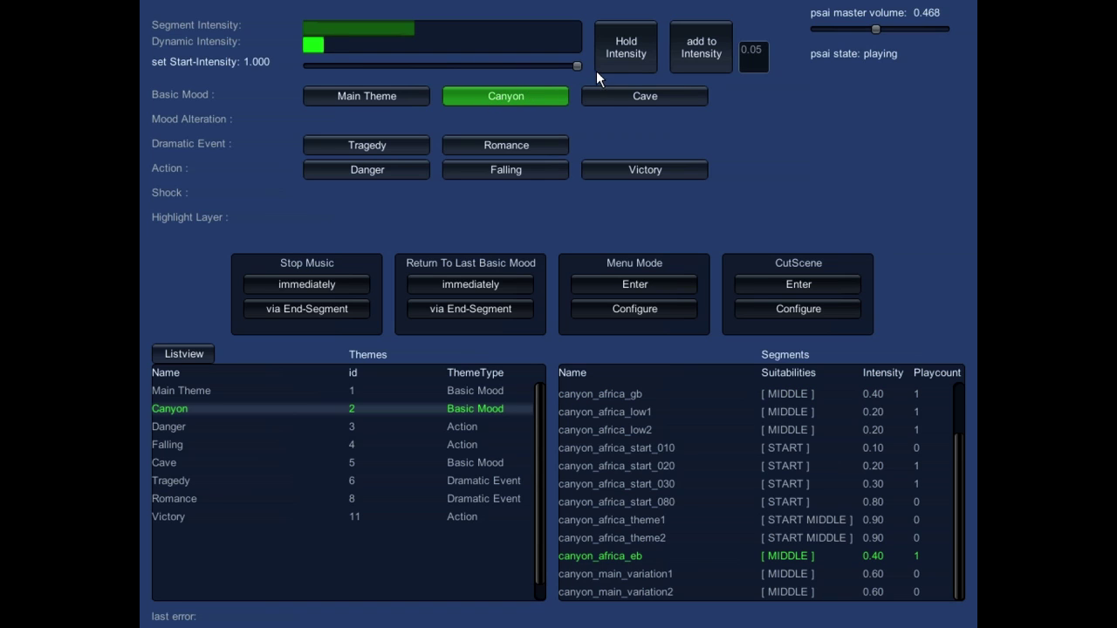
click(655, 100)
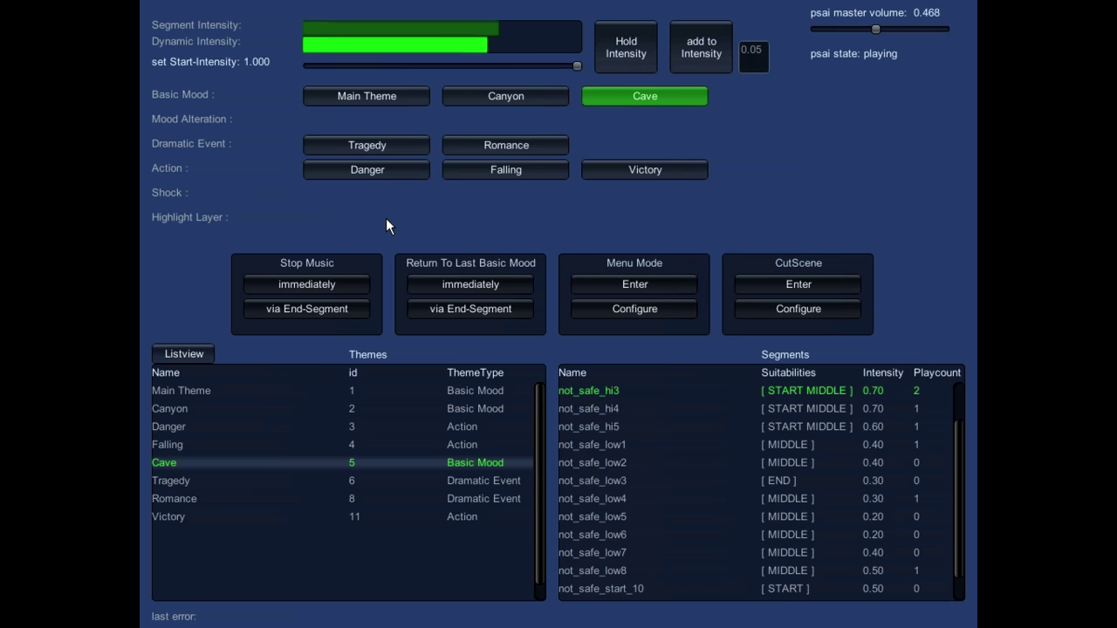
Step: Trigger the Danger action theme with the start intensity of 1.000 and hold its intensity
click(379, 173)
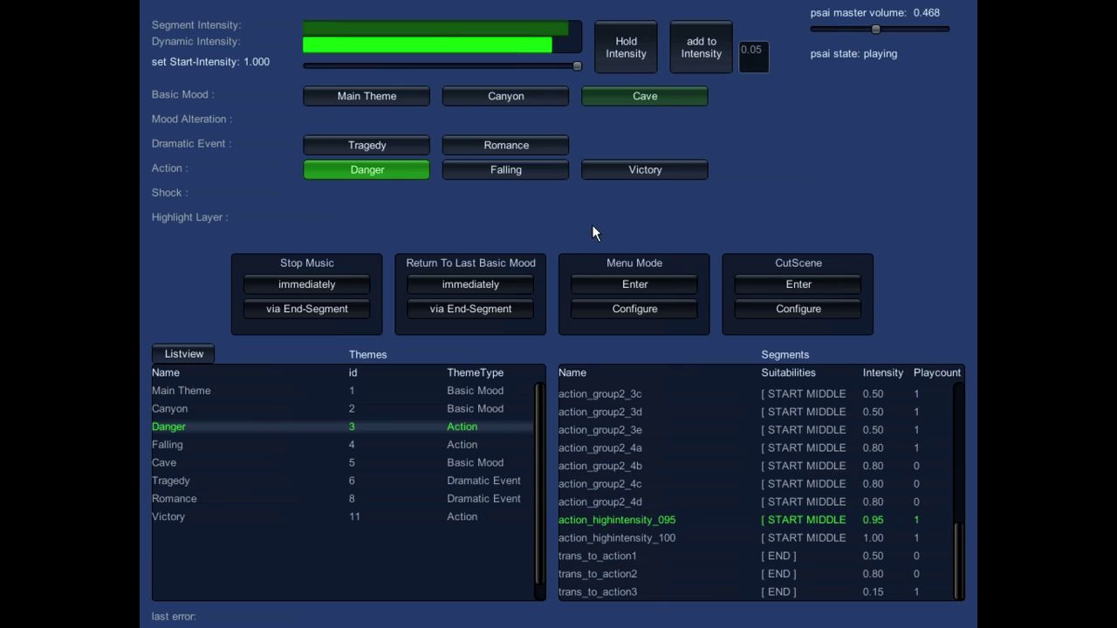
click(635, 49)
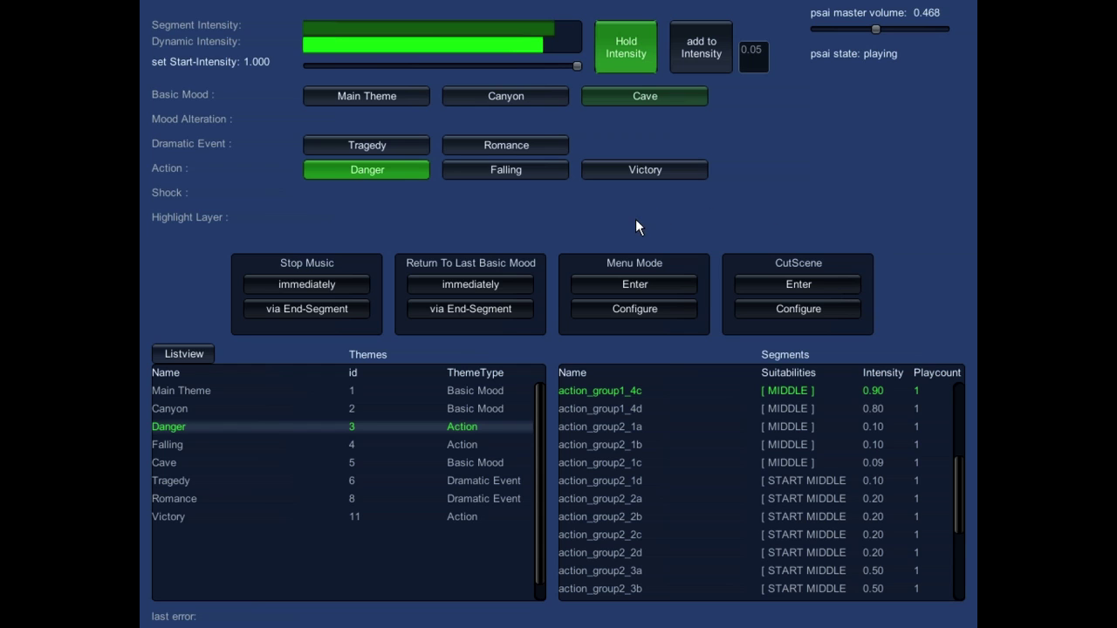
Step: Switch to the Falling action theme and raise the master volume to 1.000
click(510, 172)
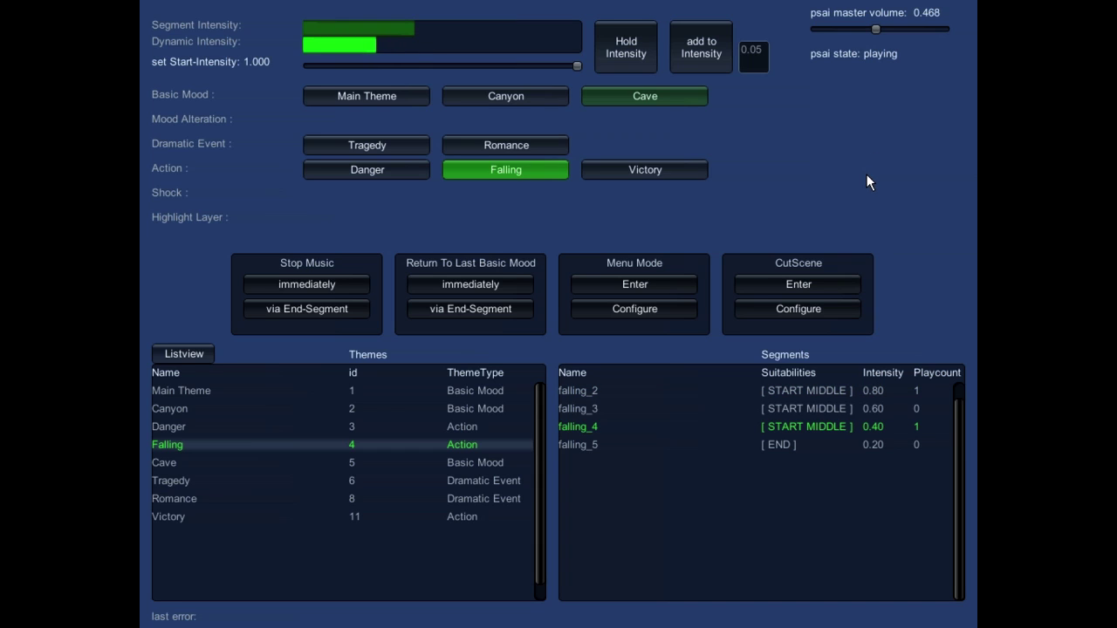
drag(879, 31, 953, 31)
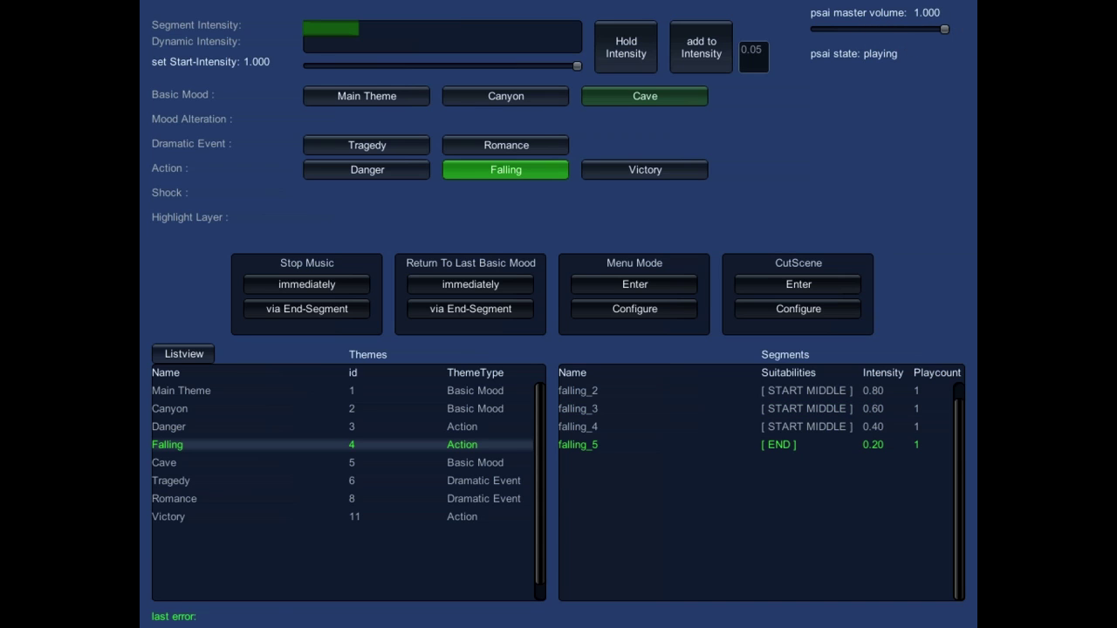